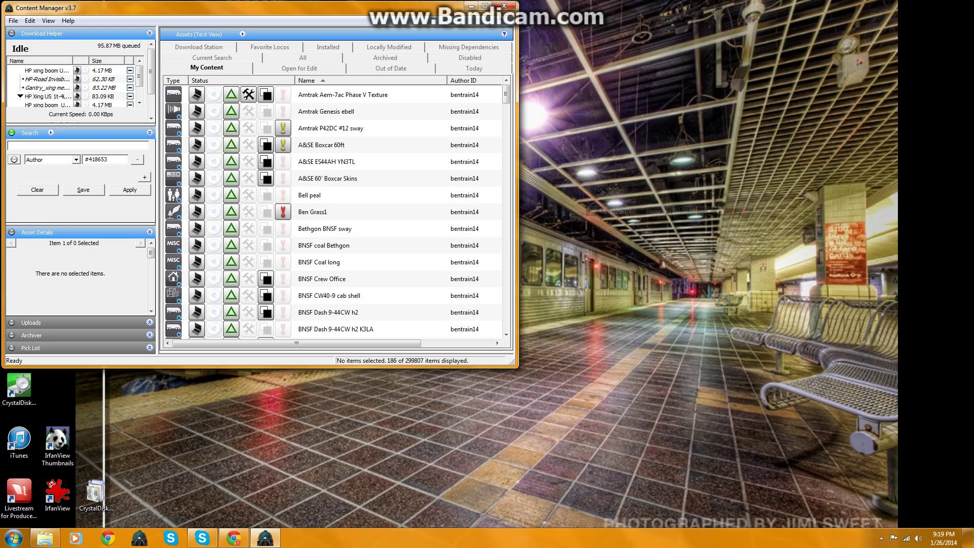
# Maximize the Content Manager window and start saving the Bell peal asset to CDP
pyautogui.click(485, 6)
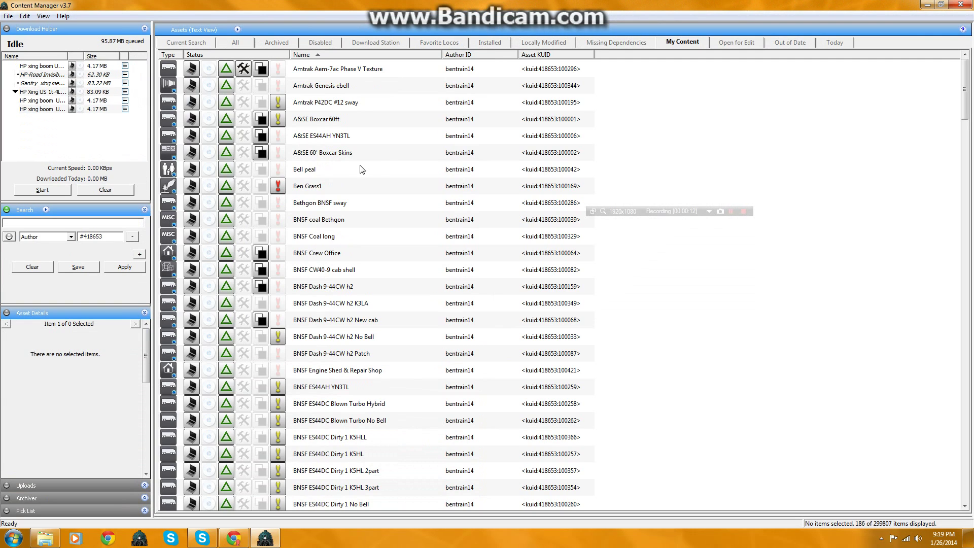
pyautogui.click(306, 173)
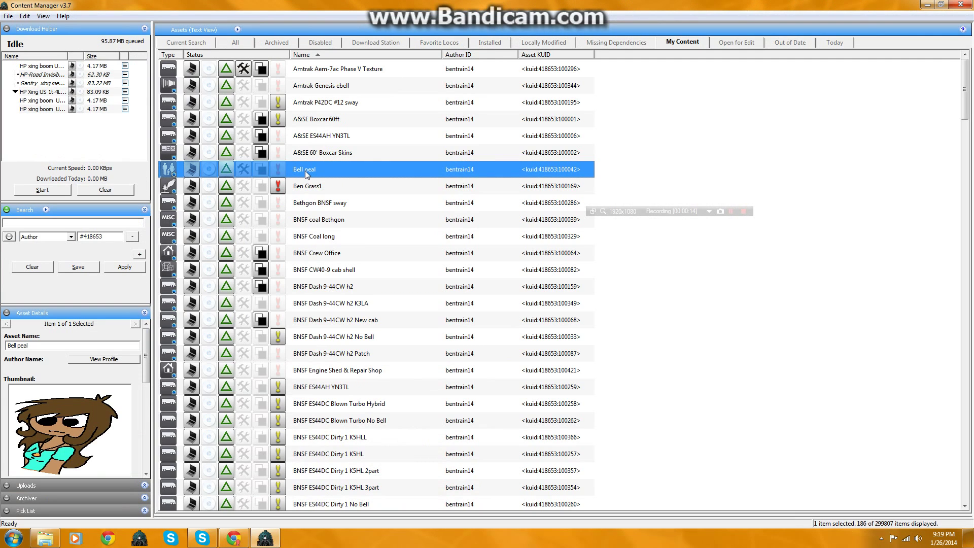
pyautogui.click(308, 153)
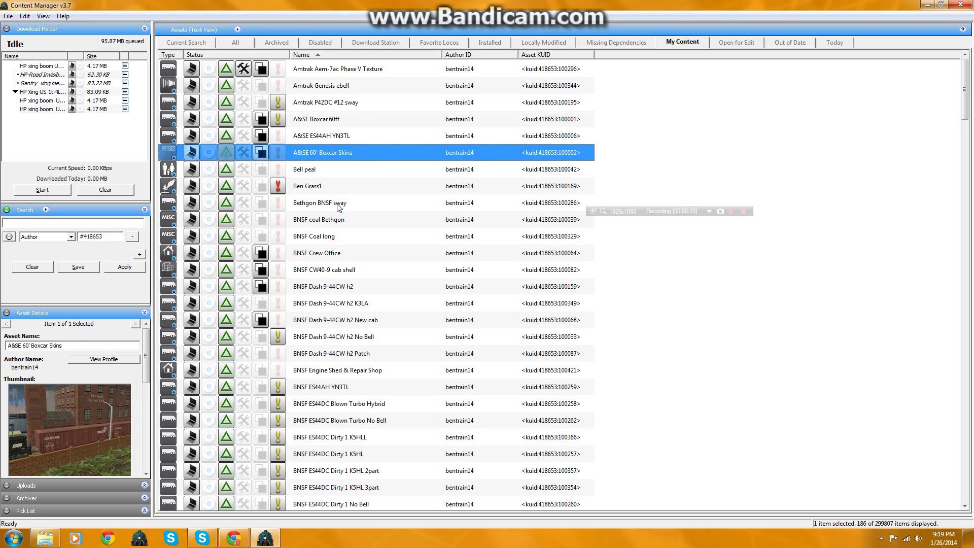
pyautogui.click(336, 171)
pyautogui.rightClick(338, 174)
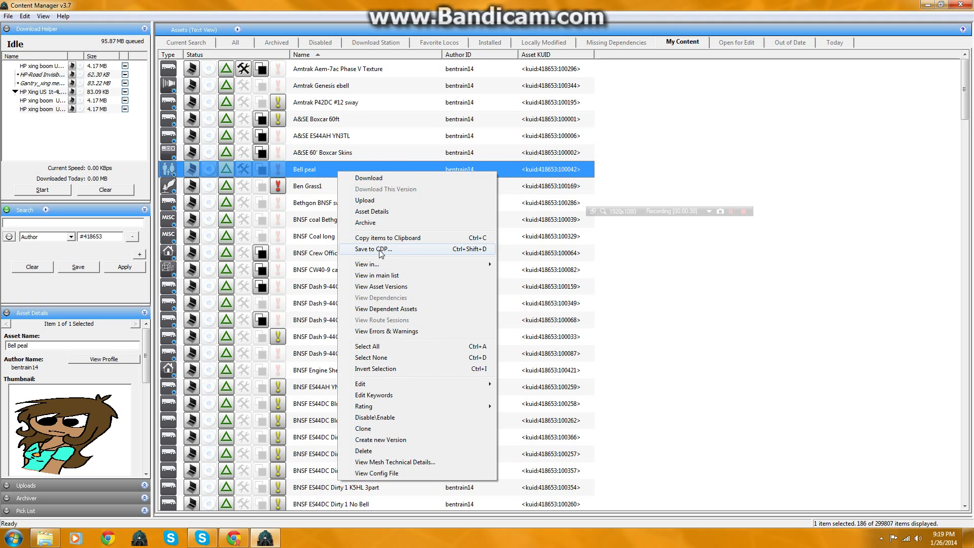
pyautogui.click(358, 250)
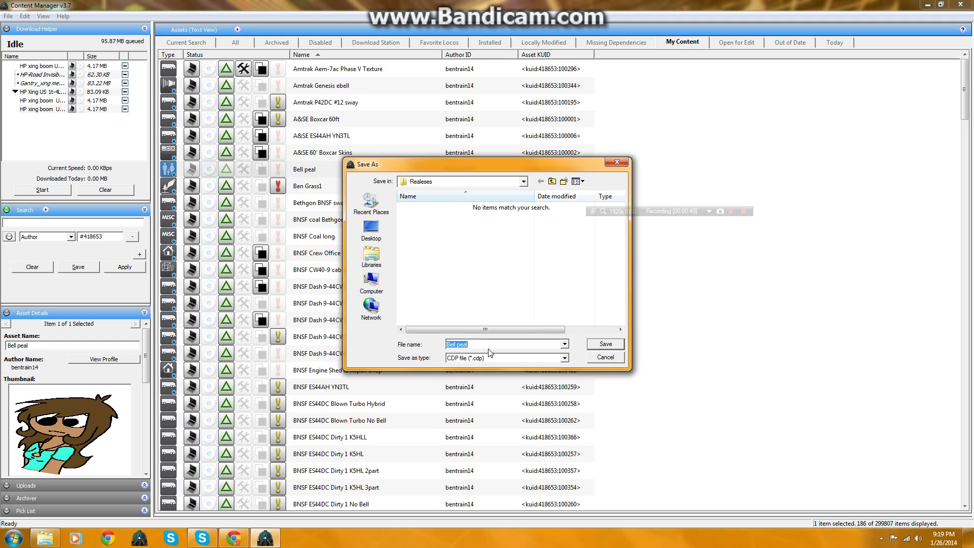
# Open Notepad and write the note "So first, find the asset you wish to save to CDP."
pyautogui.click(24, 543)
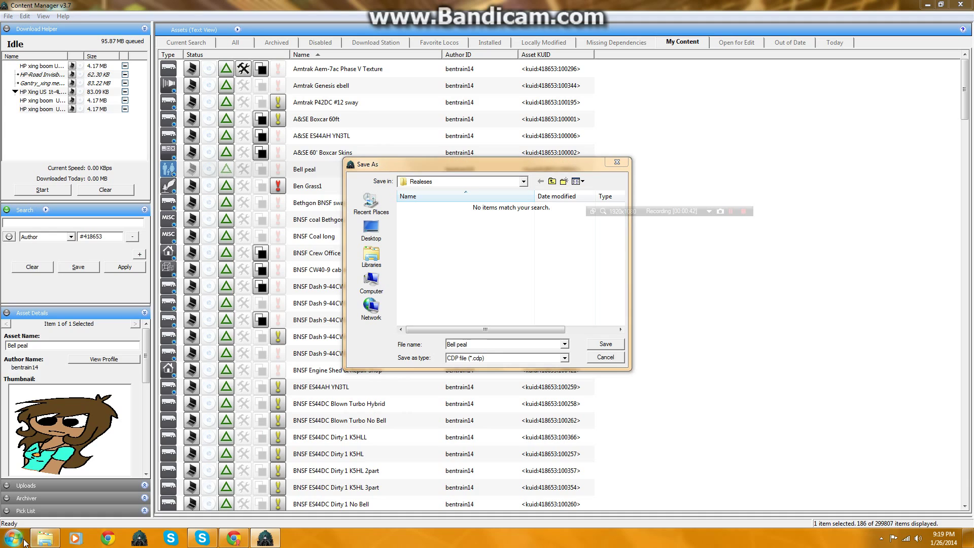
pyautogui.click(61, 327)
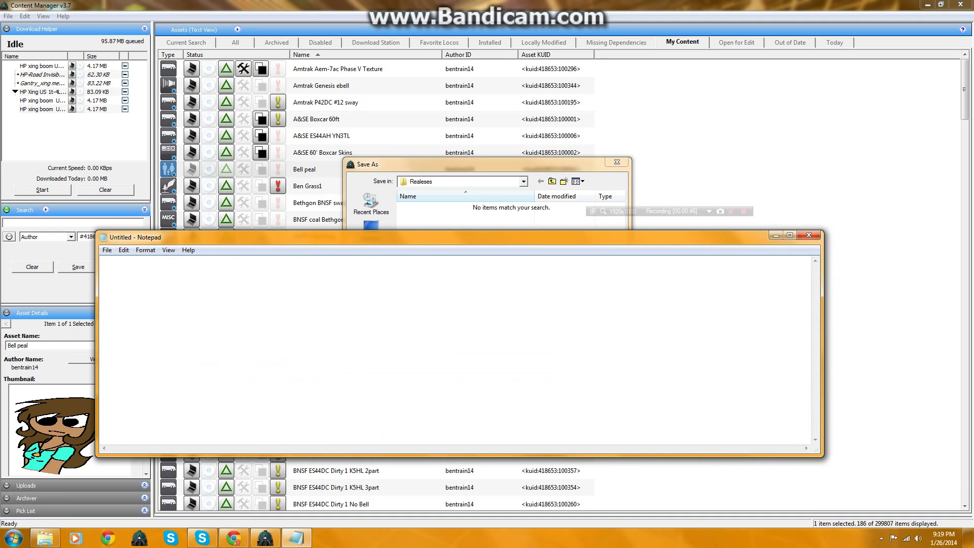
pyautogui.write('So first, find the asset you wish to sa')
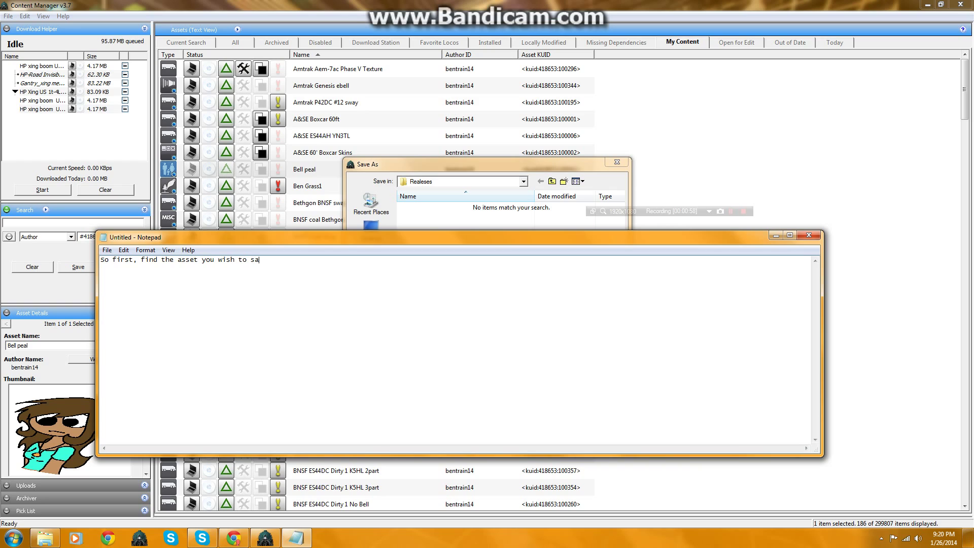
pyautogui.write('ve to CDP.')
# Close the Save As dialog, return to Notepad and add "We will use bell peal for this" to the note
pyautogui.click(615, 160)
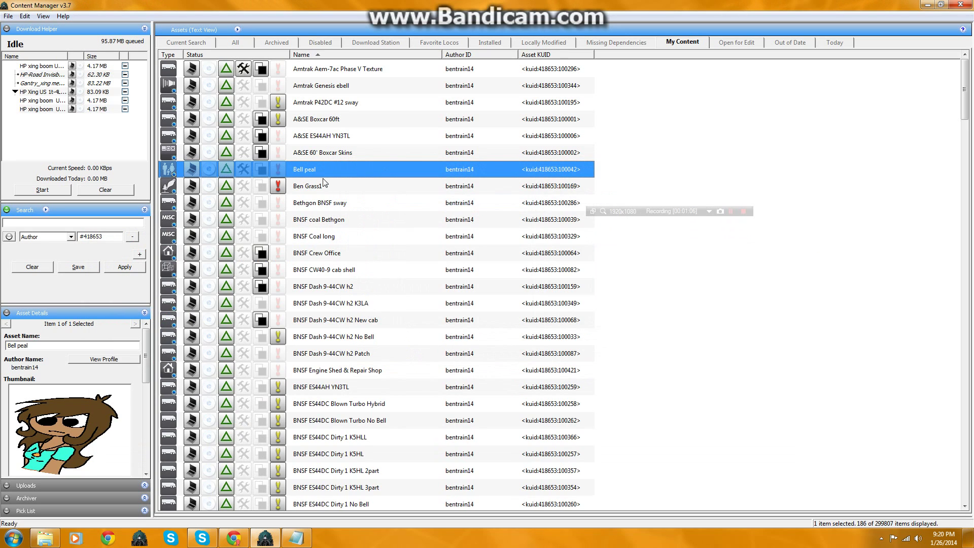
pyautogui.click(296, 538)
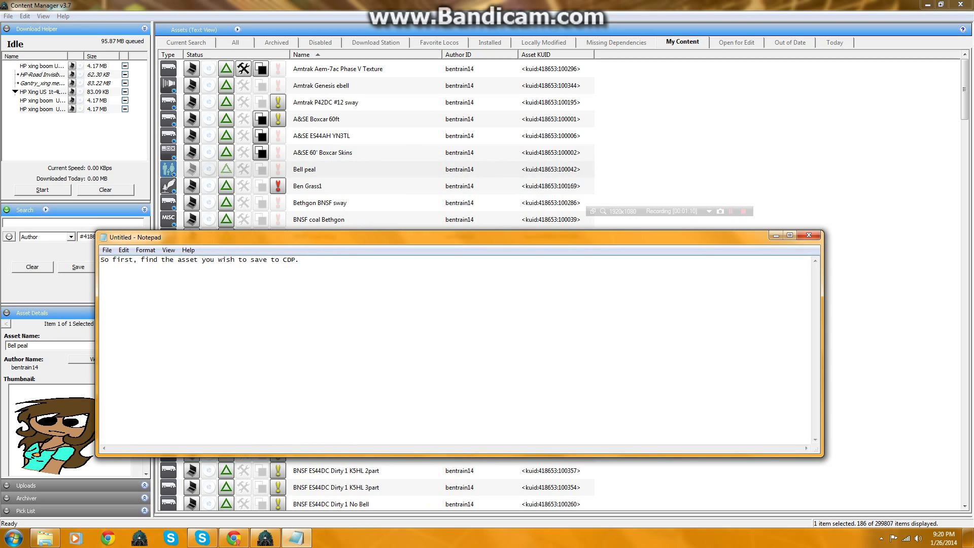
pyautogui.write('We will use bell peal for this')
# Replace the note with "Right click on the asset for a drop down menu" and bring up the commands available for the Bell peal asset
pyautogui.press('BackSpace')
pyautogui.press('BackSpace')
pyautogui.press('BackSpace')
pyautogui.press('BackSpace')
pyautogui.press('BackSpace')
pyautogui.press('BackSpace')
pyautogui.press('BackSpace')
pyautogui.press('BackSpace')
pyautogui.press('BackSpace')
pyautogui.press('BackSpace')
pyautogui.press('BackSpace')
pyautogui.press('BackSpace')
pyautogui.press('BackSpace')
pyautogui.press('BackSpace')
pyautogui.press('BackSpace')
pyautogui.press('BackSpace')
pyautogui.press('BackSpace')
pyautogui.press('BackSpace')
pyautogui.press('BackSpace')
pyautogui.press('BackSpace')
pyautogui.press('BackSpace')
pyautogui.press('BackSpace')
pyautogui.press('BackSpace')
pyautogui.press('BackSpace')
pyautogui.press('BackSpace')
pyautogui.press('BackSpace')
pyautogui.press('BackSpace')
pyautogui.press('BackSpace')
pyautogui.press('BackSpace')
pyautogui.press('BackSpace')
pyautogui.press('BackSpace')
pyautogui.press('BackSpace')
pyautogui.press('BackSpace')
pyautogui.press('BackSpace')
pyautogui.press('BackSpace')
pyautogui.press('BackSpace')
pyautogui.press('BackSpace')
pyautogui.press('BackSpace')
pyautogui.press('BackSpace')
pyautogui.press('BackSpace')
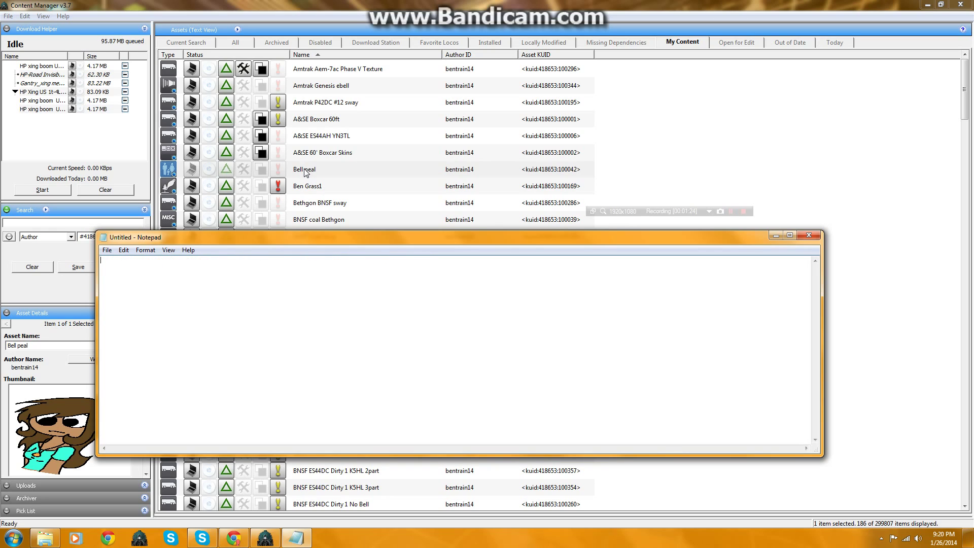
pyautogui.write('Right click')
pyautogui.press('BackSpace')
pyautogui.write('on the asset for a drop down menu')
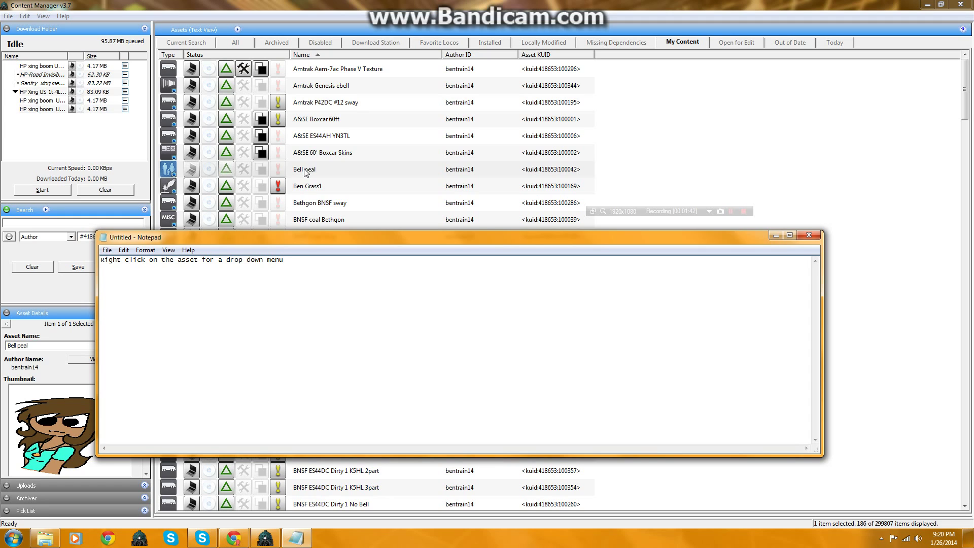
pyautogui.rightClick(306, 172)
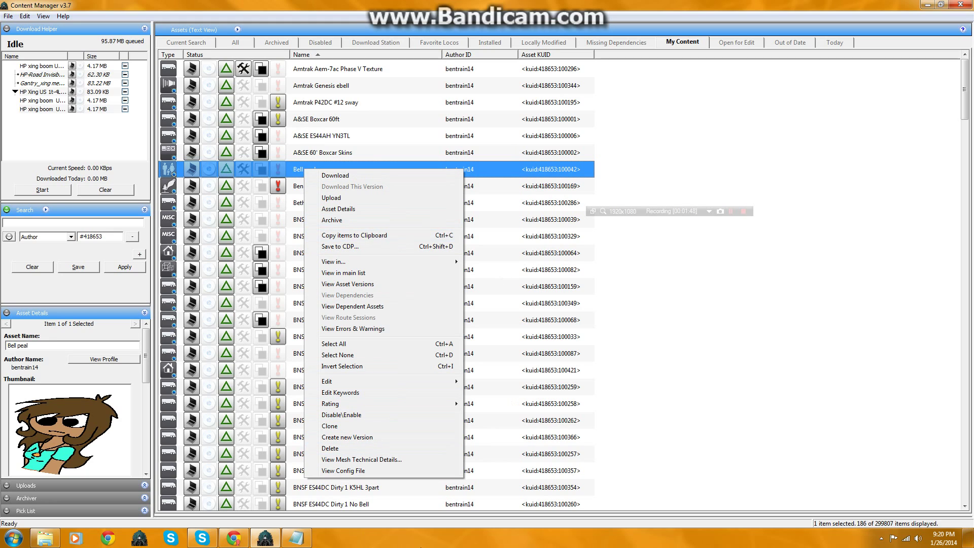
# Switch back to Notepad and replace the note with "there is an option for "save to CDP""
pyautogui.click(294, 542)
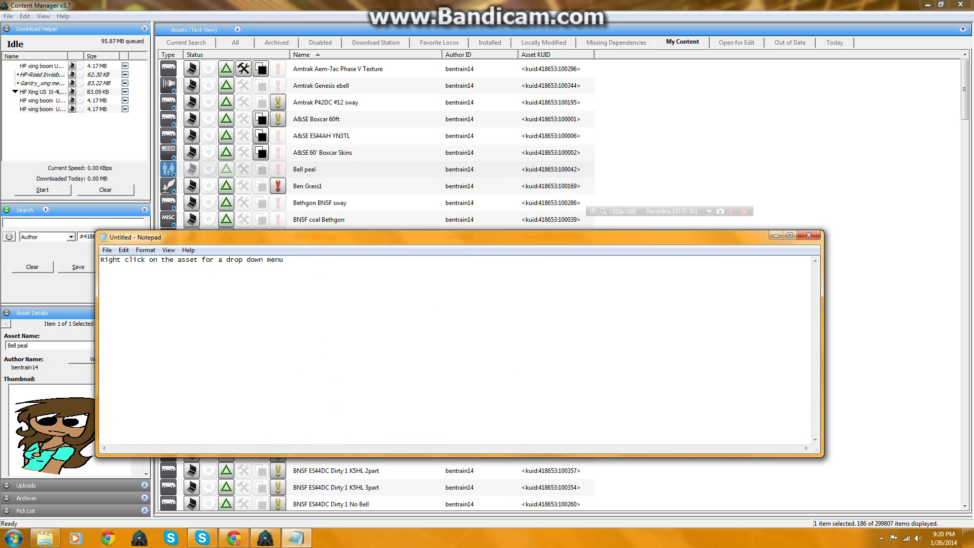
pyautogui.press('BackSpace')
pyautogui.press('BackSpace')
pyautogui.press('BackSpace')
pyautogui.press('BackSpace')
pyautogui.press('BackSpace')
pyautogui.press('BackSpace')
pyautogui.press('BackSpace')
pyautogui.press('BackSpace')
pyautogui.press('BackSpace')
pyautogui.press('BackSpace')
pyautogui.press('BackSpace')
pyautogui.press('BackSpace')
pyautogui.press('BackSpace')
pyautogui.press('BackSpace')
pyautogui.press('BackSpace')
pyautogui.press('BackSpace')
pyautogui.press('BackSpace')
pyautogui.press('BackSpace')
pyautogui.press('BackSpace')
pyautogui.press('BackSpace')
pyautogui.press('BackSpace')
pyautogui.press('BackSpace')
pyautogui.press('BackSpace')
pyautogui.press('BackSpace')
pyautogui.press('BackSpace')
pyautogui.write('the')
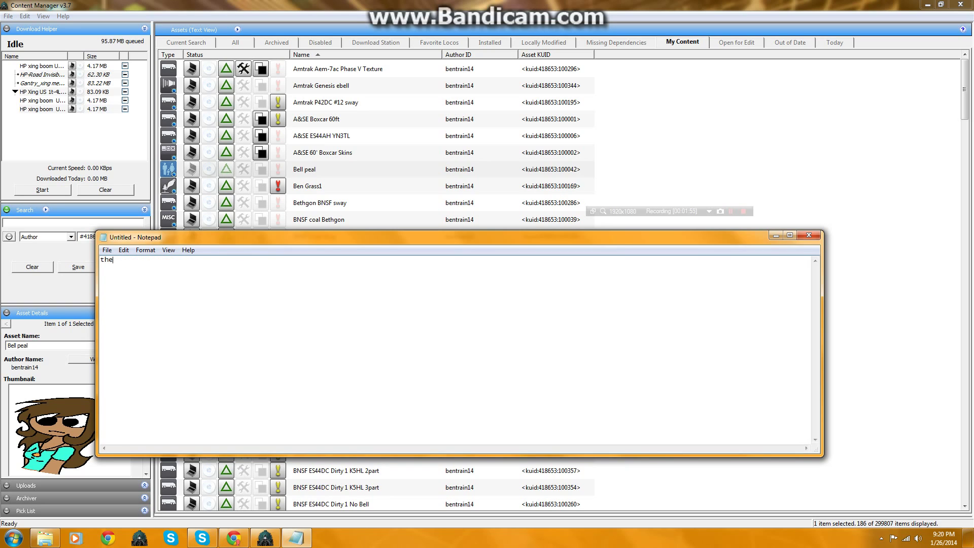
pyautogui.write('re is a p')
pyautogui.press('BackSpace')
pyautogui.press('BackSpace')
pyautogui.write('n option for "save to CDP')
# Open the Save to CDP dialog for the Bell peal asset in Content Manager
pyautogui.click(312, 169)
pyautogui.rightClick(312, 168)
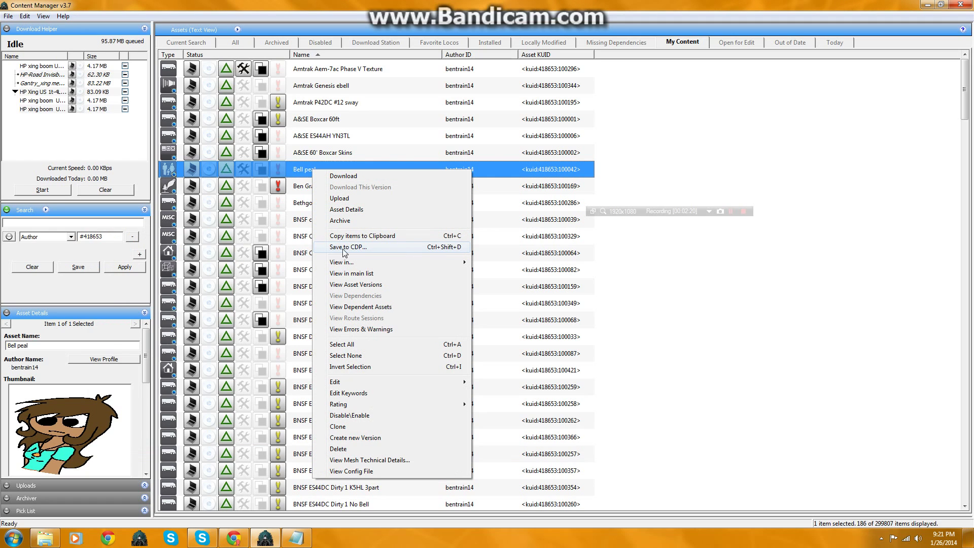
pyautogui.click(404, 248)
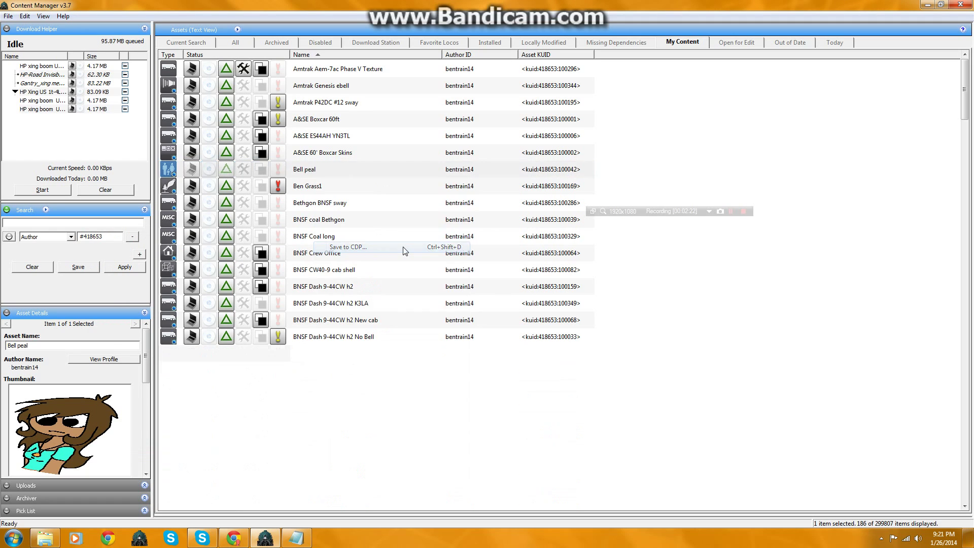
# In Notepad, replace the note with "click on that and I suggest you make a folder. for instance my folder is named "releases""
pyautogui.click(296, 537)
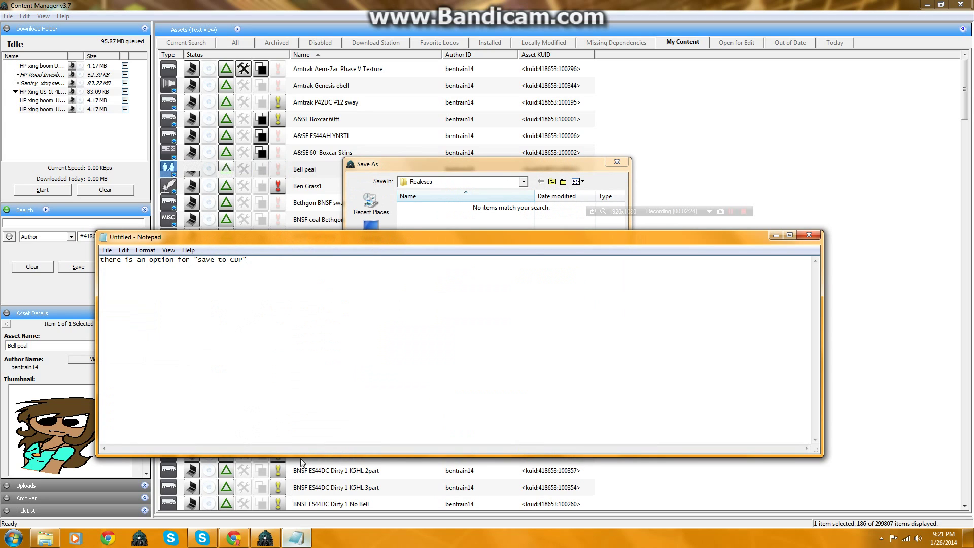
pyautogui.moveTo(247, 259); pyautogui.dragTo(101, 264)
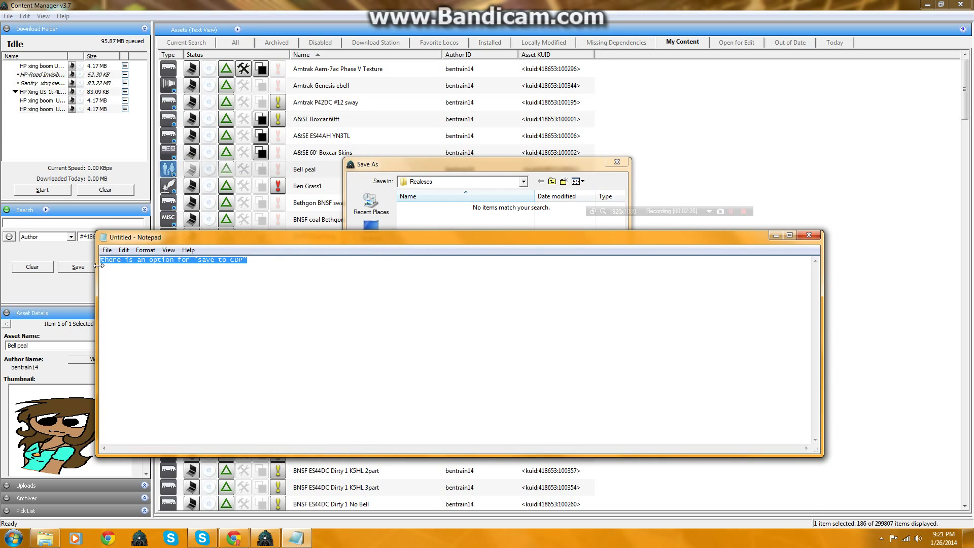
pyautogui.write('click ')
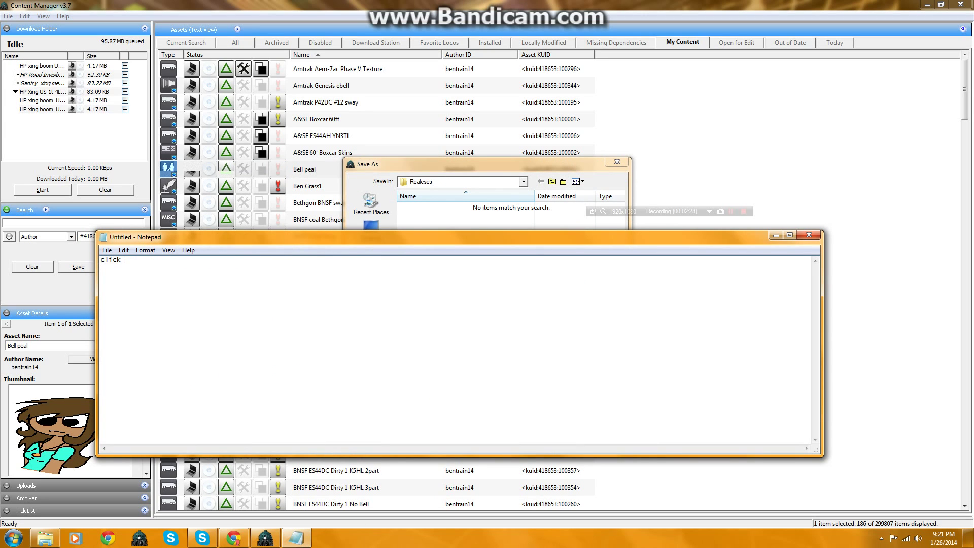
pyautogui.write('on that and I suggest you make a folder. ')
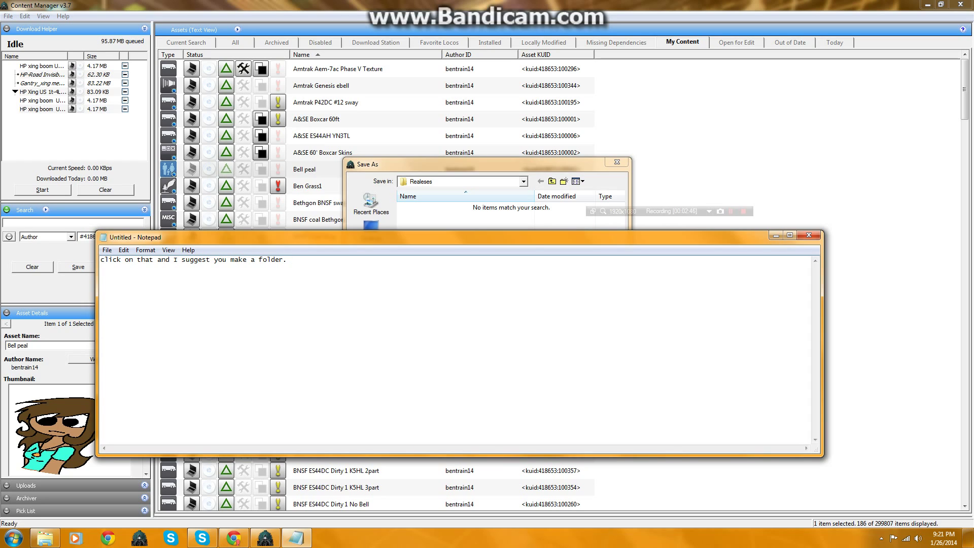
pyautogui.write('for instance my folder is named "releases')
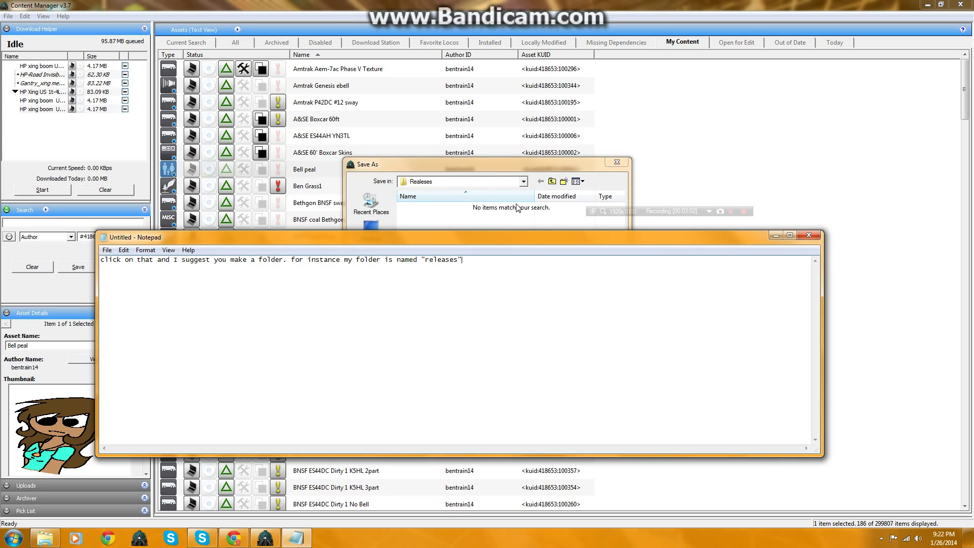
# Clear the note and move the Notepad window and the Save As dialog apart so both are fully usable
pyautogui.moveTo(463, 260); pyautogui.dragTo(45, 295)
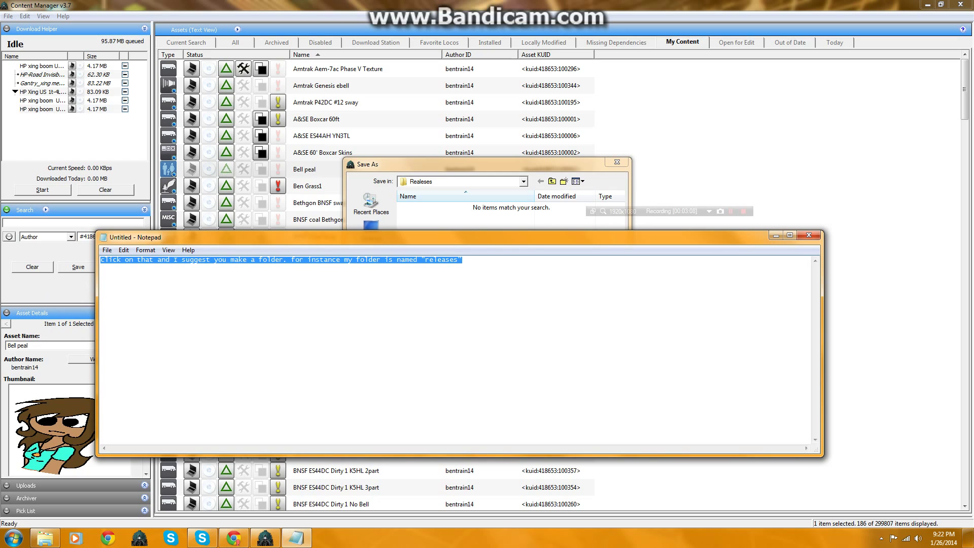
pyautogui.press('BackSpace')
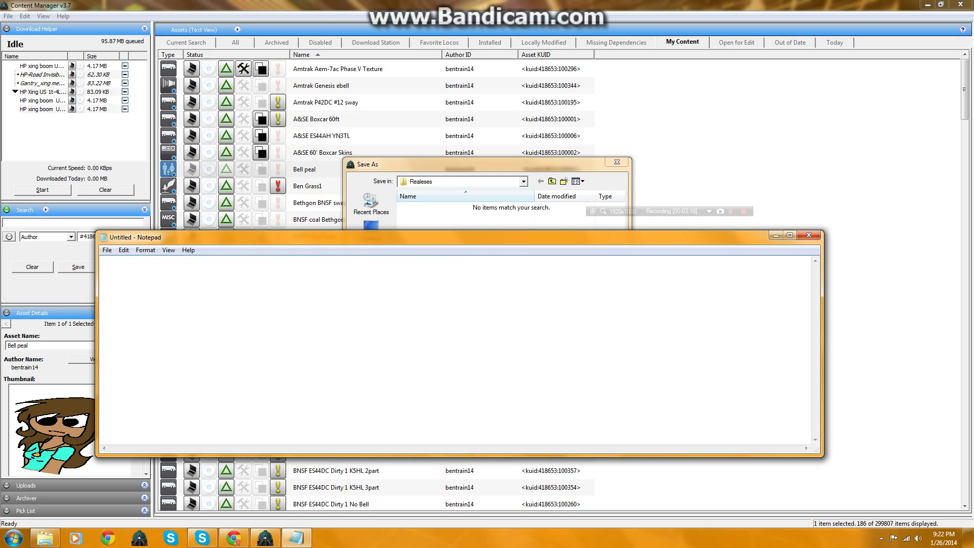
pyautogui.moveTo(350, 237); pyautogui.dragTo(384, 348)
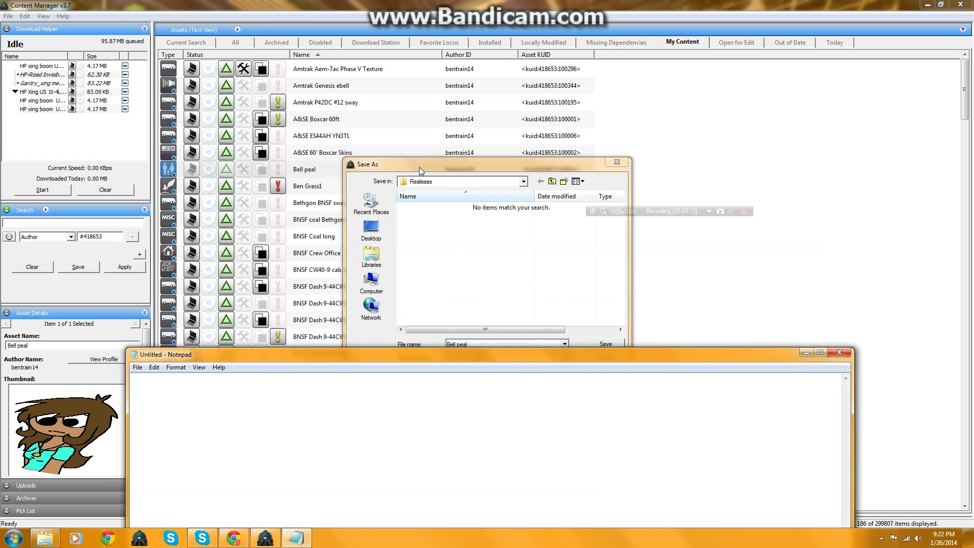
pyautogui.moveTo(419, 166); pyautogui.dragTo(411, 70)
pyautogui.click(296, 537)
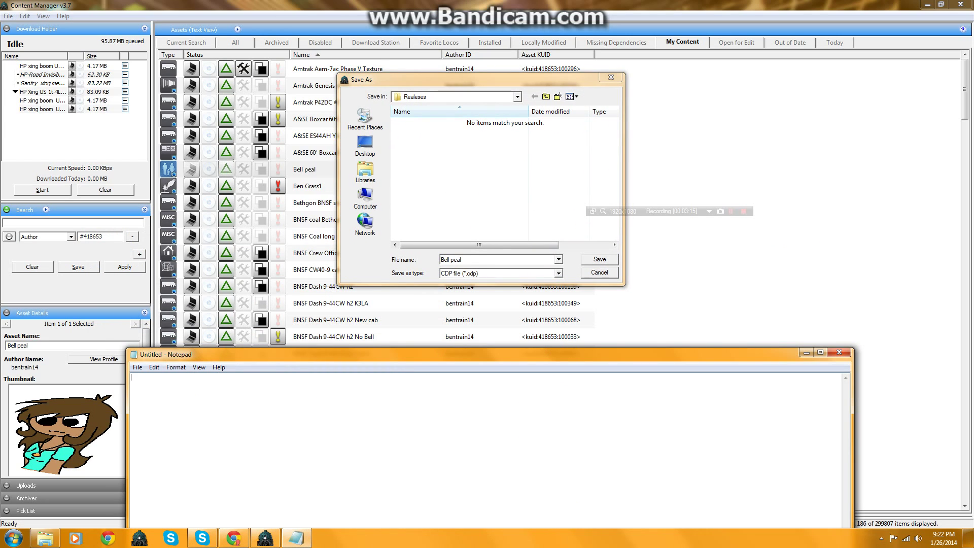
# Write "click the save button." in the note and save Bell peal as a CDP file in the Realeses folder
pyautogui.write('click the save button.')
pyautogui.click(395, 246)
pyautogui.click(604, 262)
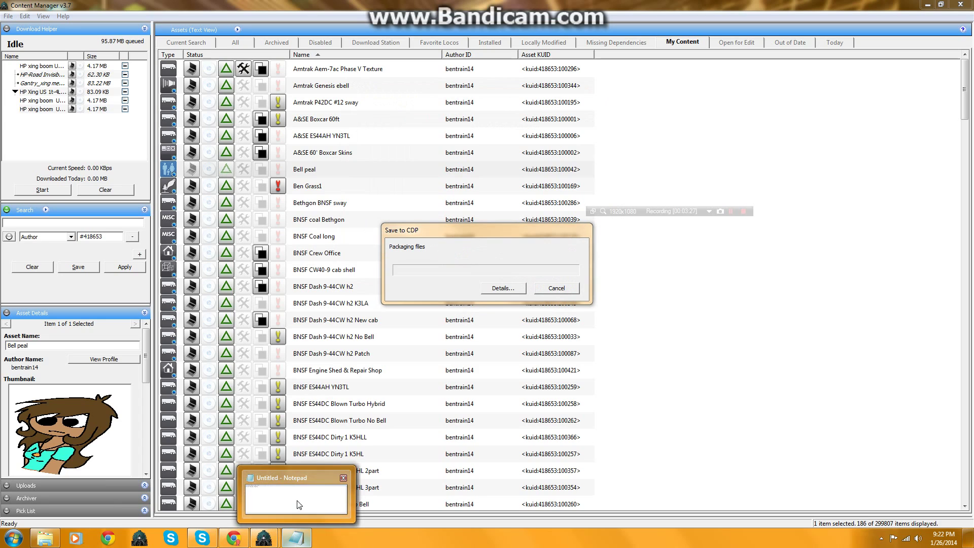
# Return to Notepad and add "CM will now package the asset(s) this may take some time." to the note
pyautogui.click(302, 540)
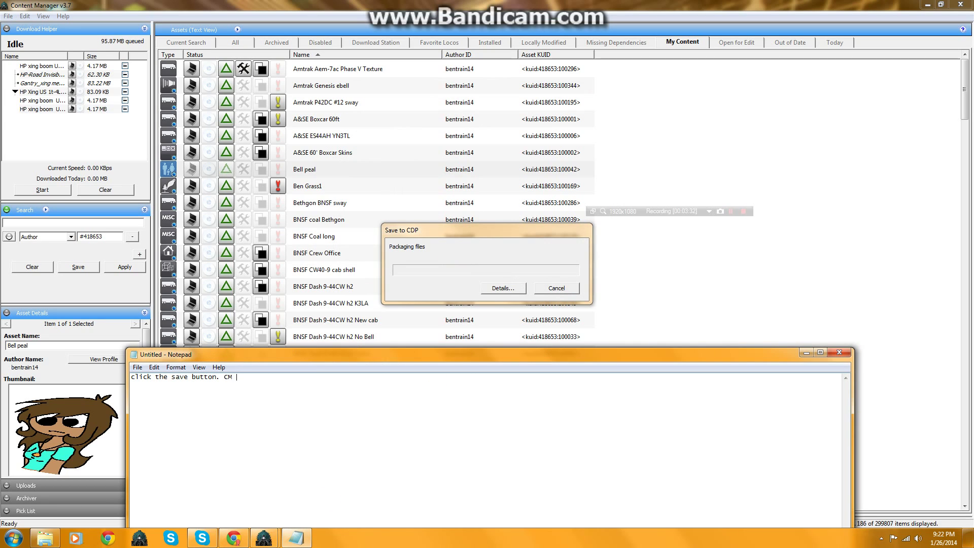
pyautogui.write('will now package the asset(s)')
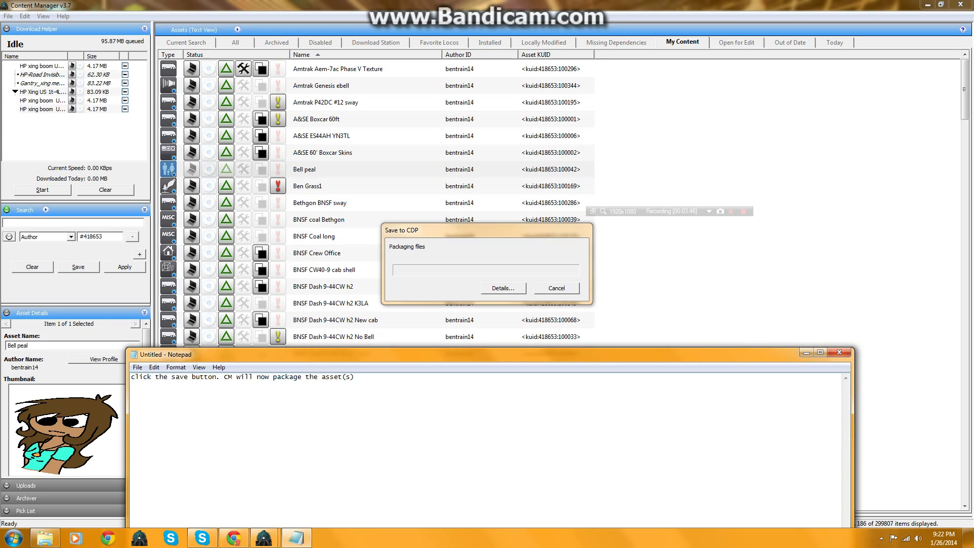
pyautogui.write('th')
pyautogui.write('is ')
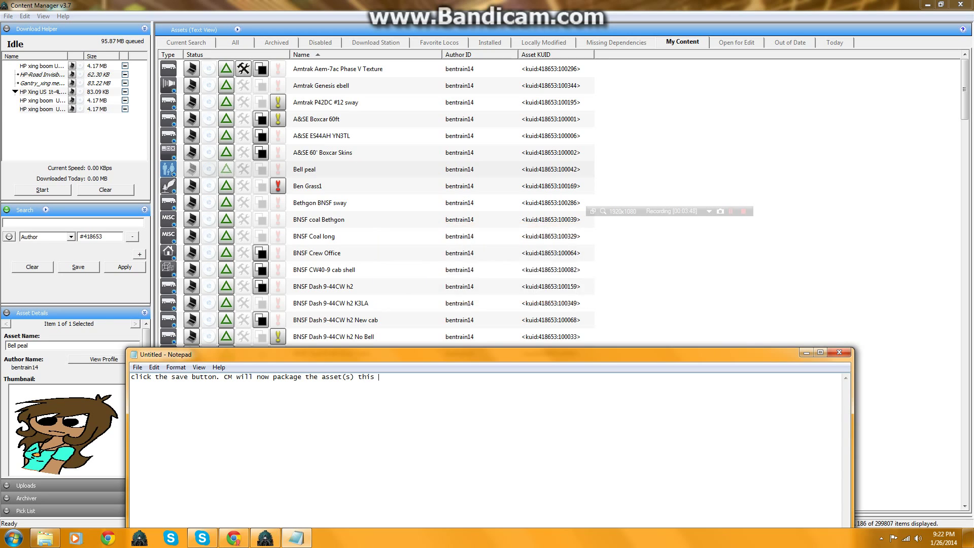
pyautogui.write('may take ')
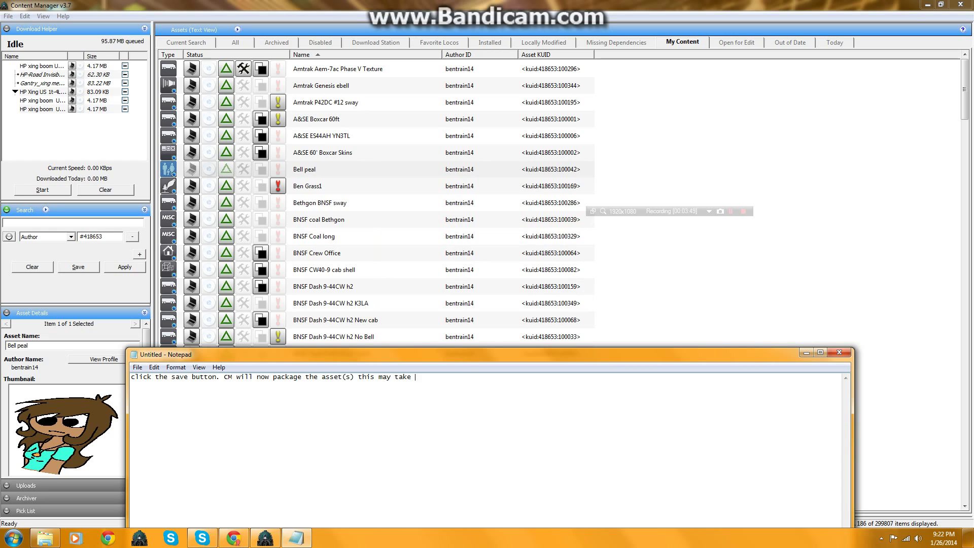
pyautogui.write('some stime.')
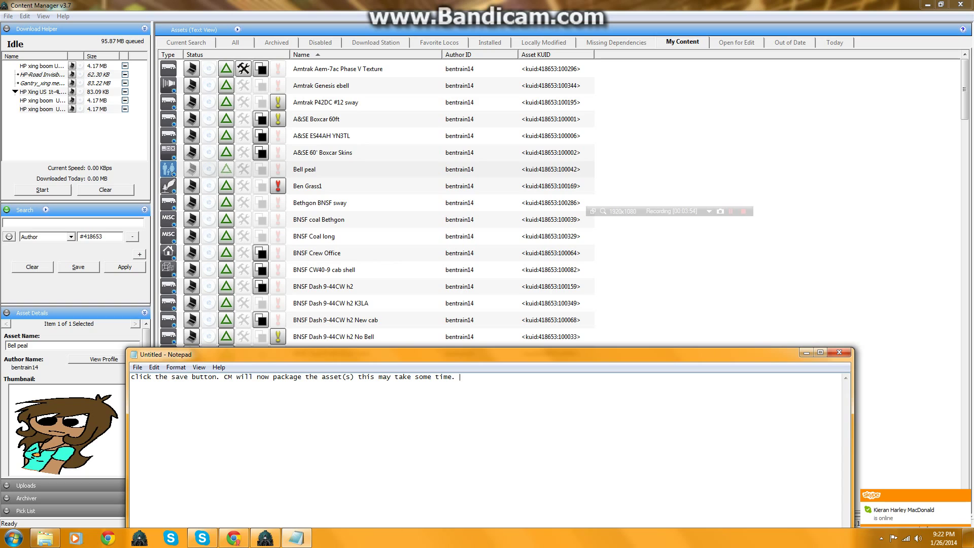
# Replace the note with "Now, you can freely open the CDP in the folder"
pyautogui.write(' Patience')
pyautogui.press('BackSpace')
pyautogui.press('BackSpace')
pyautogui.press('BackSpace')
pyautogui.press('BackSpace')
pyautogui.press('BackSpace')
pyautogui.press('BackSpace')
pyautogui.press('BackSpace')
pyautogui.press('BackSpace')
pyautogui.press('BackSpace')
pyautogui.press('BackSpace')
pyautogui.press('BackSpace')
pyautogui.press('BackSpace')
pyautogui.press('BackSpace')
pyautogui.press('BackSpace')
pyautogui.press('BackSpace')
pyautogui.press('BackSpace')
pyautogui.press('BackSpace')
pyautogui.press('BackSpace')
pyautogui.press('BackSpace')
pyautogui.press('BackSpace')
pyautogui.press('BackSpace')
pyautogui.press('BackSpace')
pyautogui.press('BackSpace')
pyautogui.press('BackSpace')
pyautogui.press('BackSpace')
pyautogui.press('BackSpace')
pyautogui.press('BackSpace')
pyautogui.press('BackSpace')
pyautogui.press('BackSpace')
pyautogui.press('BackSpace')
pyautogui.press('BackSpace')
pyautogui.press('BackSpace')
pyautogui.press('BackSpace')
pyautogui.press('BackSpace')
pyautogui.press('BackSpace')
pyautogui.press('BackSpace')
pyautogui.press('BackSpace')
pyautogui.press('BackSpace')
pyautogui.press('BackSpace')
pyautogui.press('BackSpace')
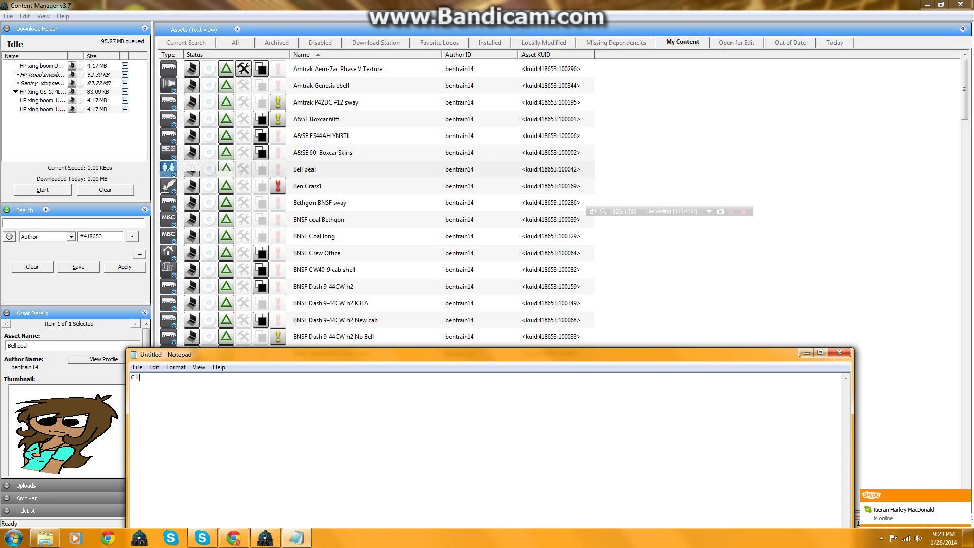
pyautogui.write('Now')
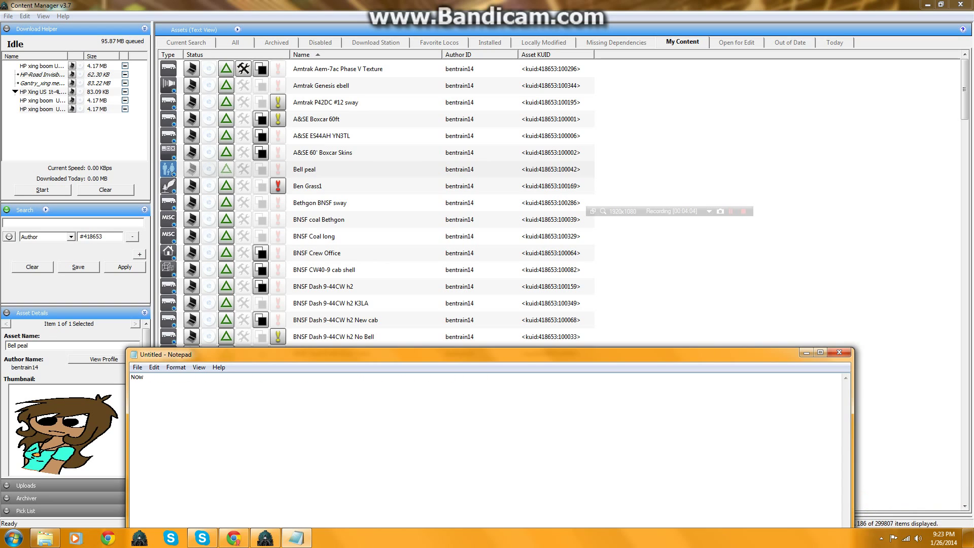
pyautogui.write(', you can freely open the CDP in the folder')
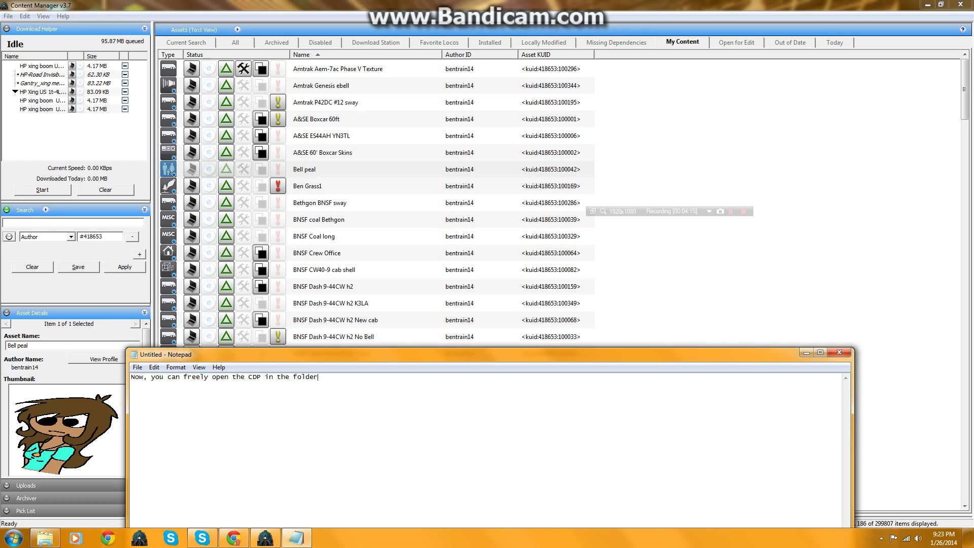
# Switch to Windows Explorer to check the Bell peal CDP file in the Realeses folder, and return to Notepad
pyautogui.click(38, 540)
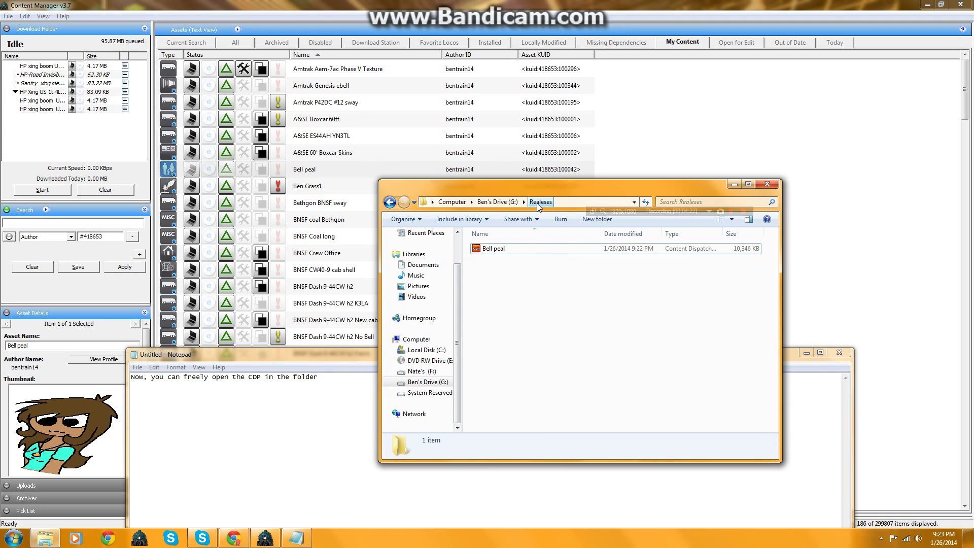
pyautogui.click(426, 382)
pyautogui.doubleClick(497, 427)
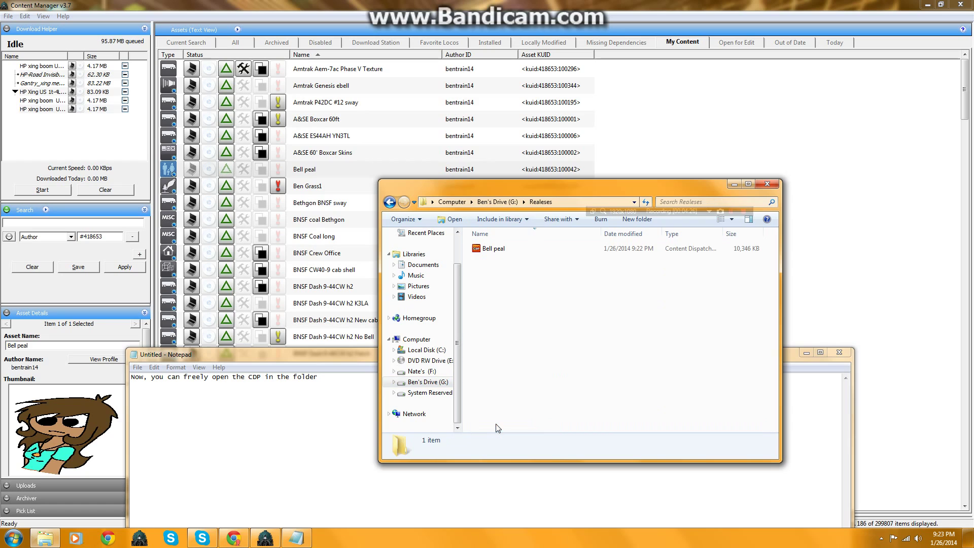
pyautogui.click(504, 252)
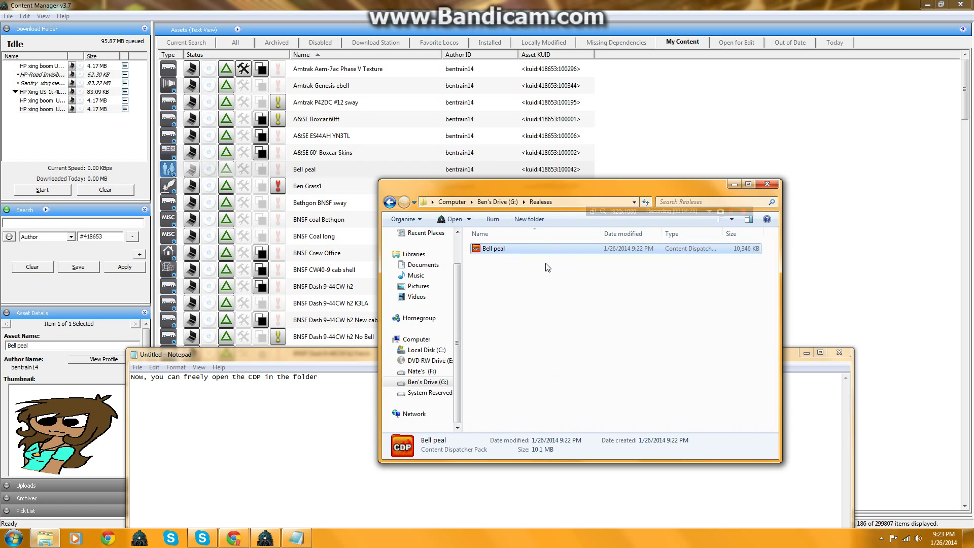
pyautogui.click(734, 185)
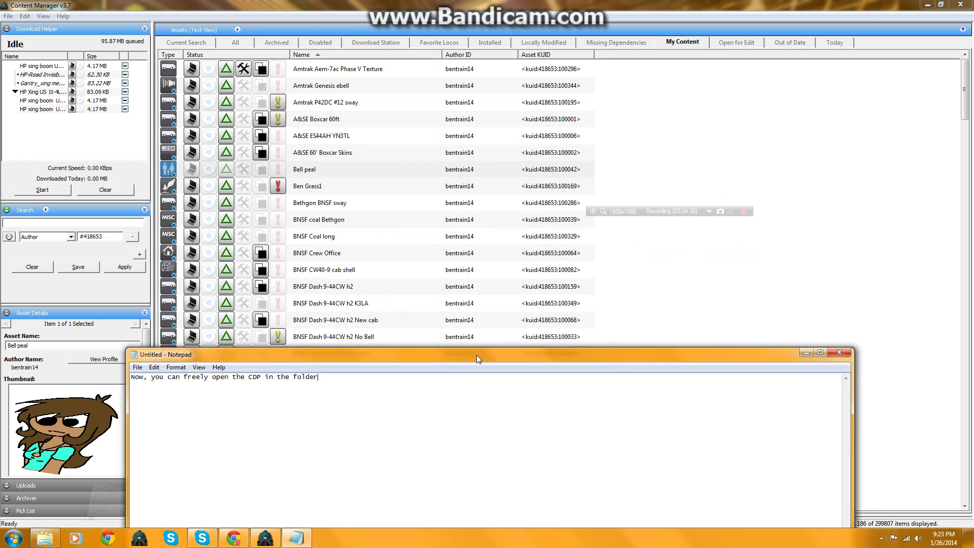
# Replace the note with "you can put it on file sharing websites but dont forget to get permission first. :)"
pyautogui.press('BackSpace')
pyautogui.press('BackSpace')
pyautogui.press('BackSpace')
pyautogui.press('BackSpace')
pyautogui.press('BackSpace')
pyautogui.press('BackSpace')
pyautogui.press('BackSpace')
pyautogui.press('BackSpace')
pyautogui.press('BackSpace')
pyautogui.press('BackSpace')
pyautogui.press('BackSpace')
pyautogui.press('BackSpace')
pyautogui.press('BackSpace')
pyautogui.press('BackSpace')
pyautogui.press('BackSpace')
pyautogui.press('BackSpace')
pyautogui.press('BackSpace')
pyautogui.press('BackSpace')
pyautogui.press('BackSpace')
pyautogui.press('BackSpace')
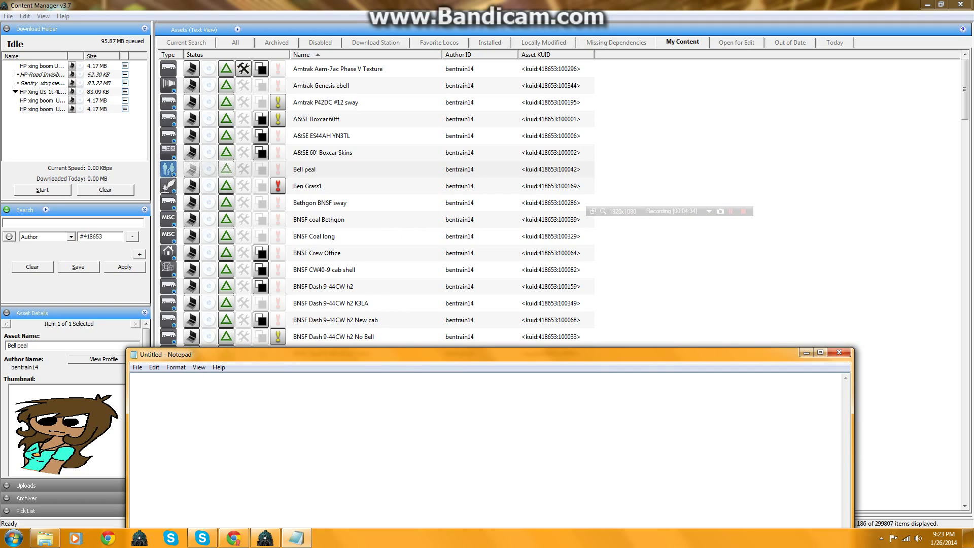
pyautogui.write('you can put it on file sharing websites')
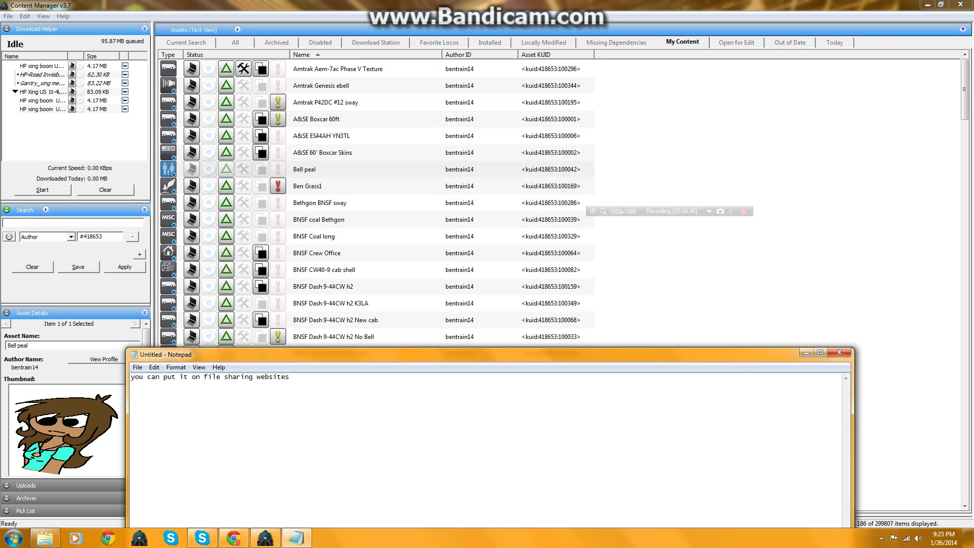
pyautogui.write(' but dont forget to get permission first. :)')
# Replace the note with the lines "if you like this tutorial, like it." and "if you have any questions, leave one in the comment box"
pyautogui.hotkey('ctrl', 'a')
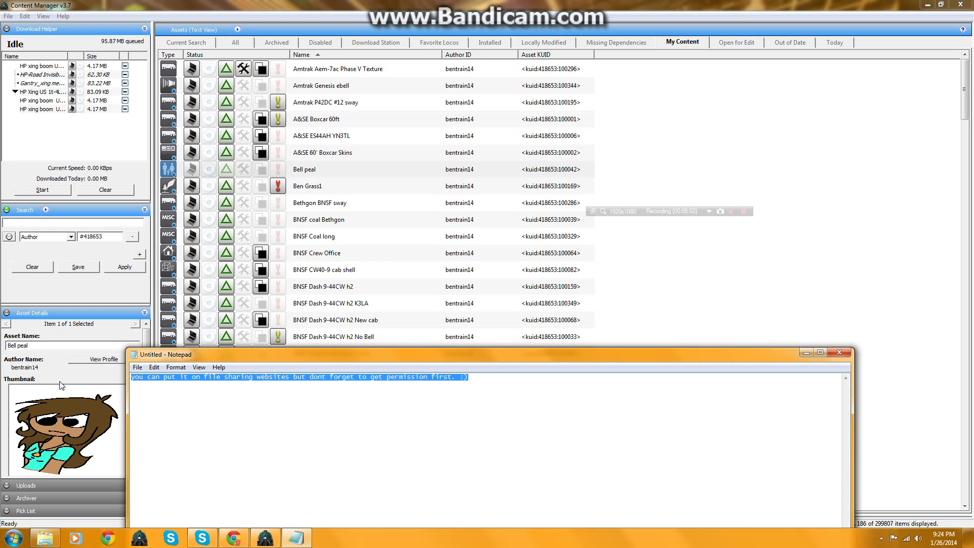
pyautogui.write('if yo')
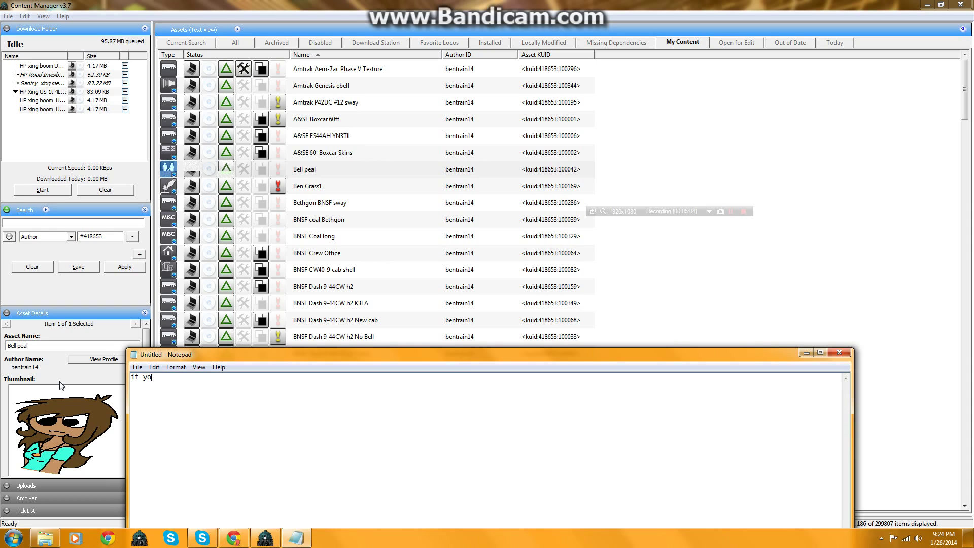
pyautogui.write('u like this ')
pyautogui.write('tutoria')
pyautogui.write('l, like')
pyautogui.write('f you have a')
pyautogui.write('ny que')
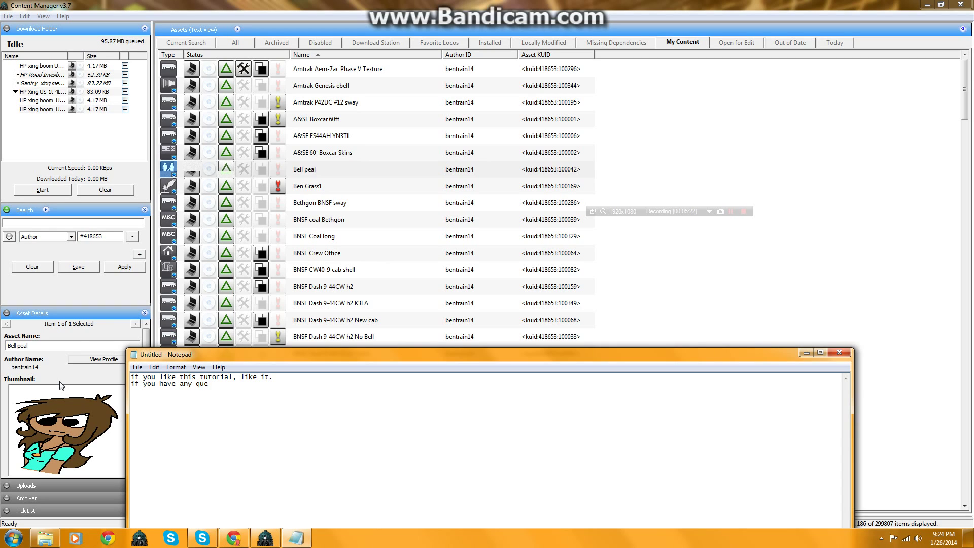
pyautogui.write('stions, leave one in the comment box')
pyautogui.press('Return')
# Add the closing lines "if you want to see more, subscribe!" and "Thanks for watching" to the note
pyautogui.write('if yo')
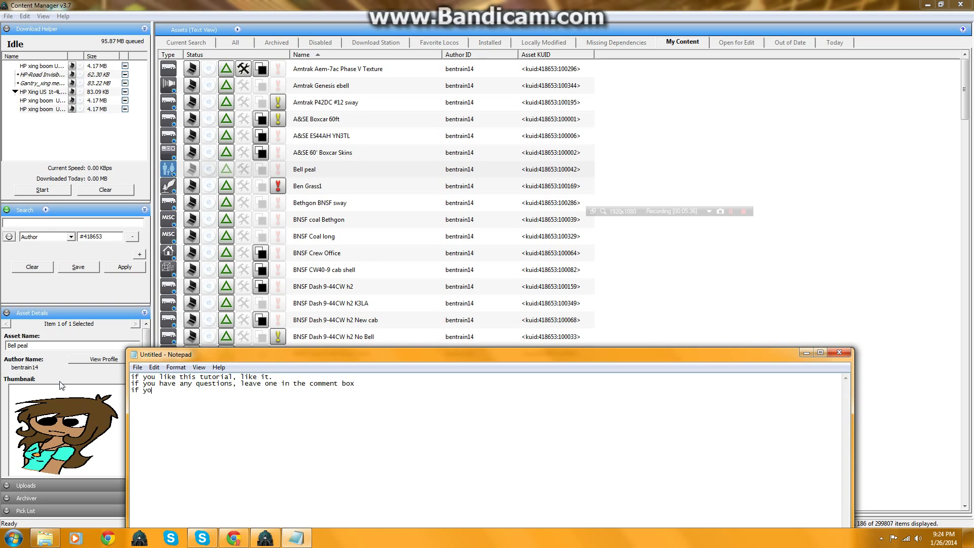
pyautogui.write('u want ')
pyautogui.write('to see more,')
pyautogui.write(' subscri')
pyautogui.write('be')
pyautogui.write('! ')
pyautogui.write('Thanks')
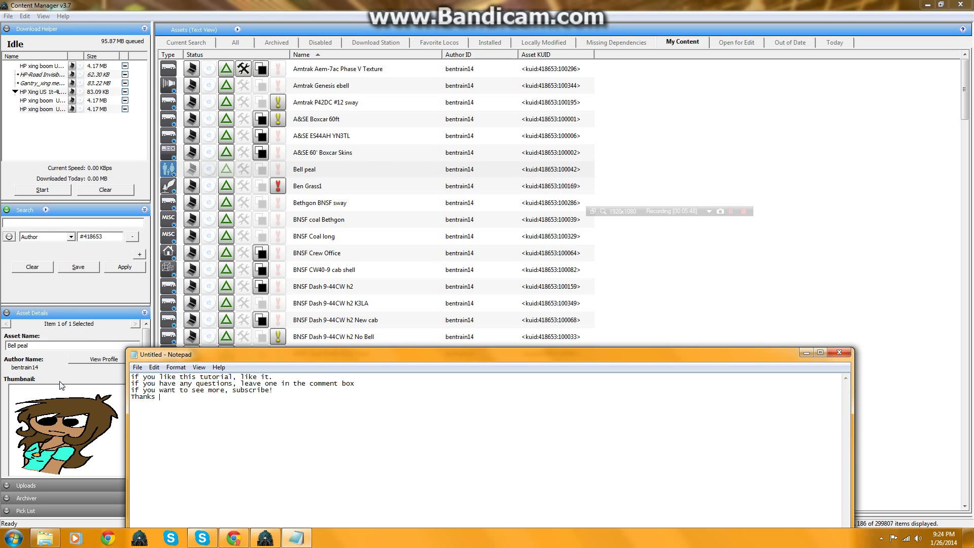
pyautogui.write(' for watching!')
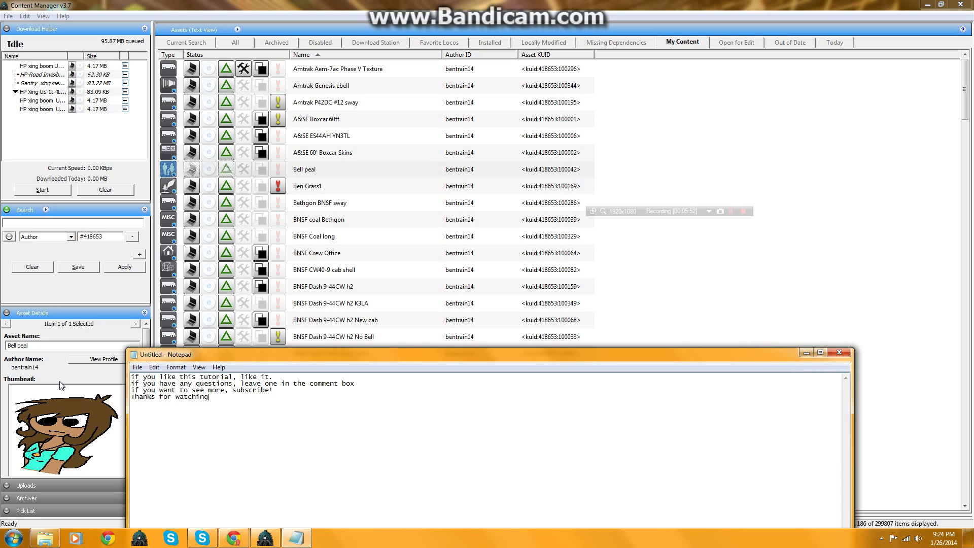